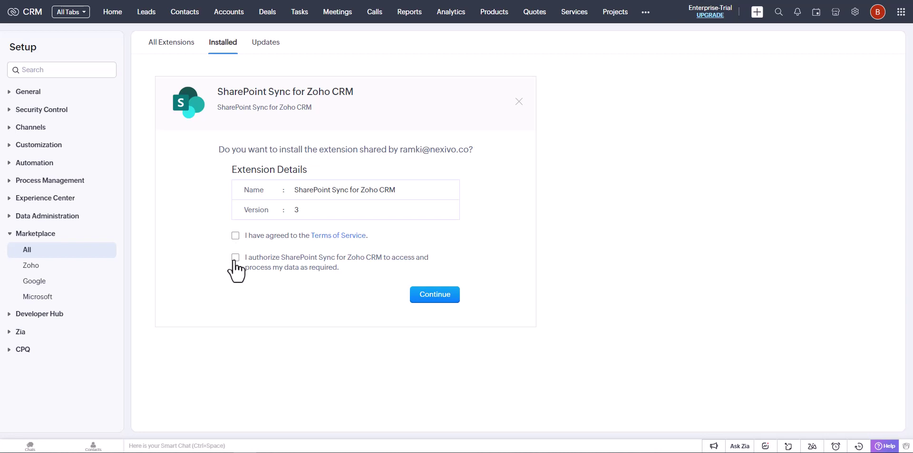
Accept the Terms of Service and data-access authorization, then choose to install for admins only.
click(236, 236)
click(235, 258)
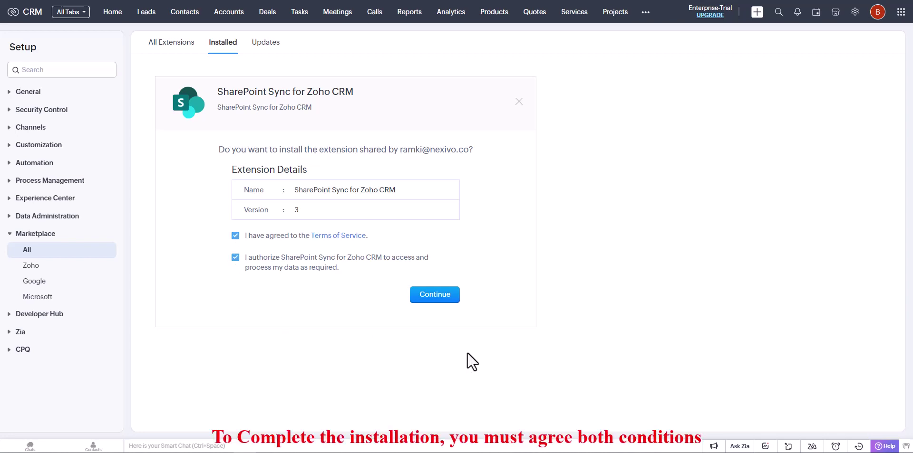
click(435, 296)
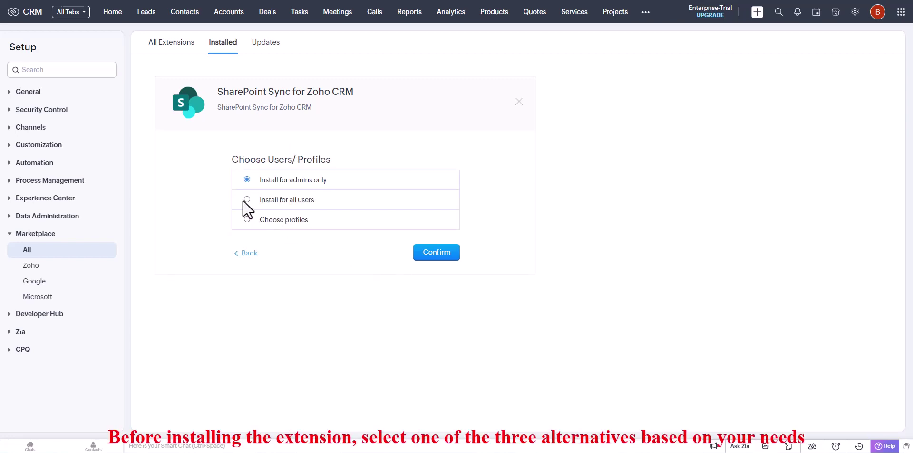
click(247, 219)
click(247, 180)
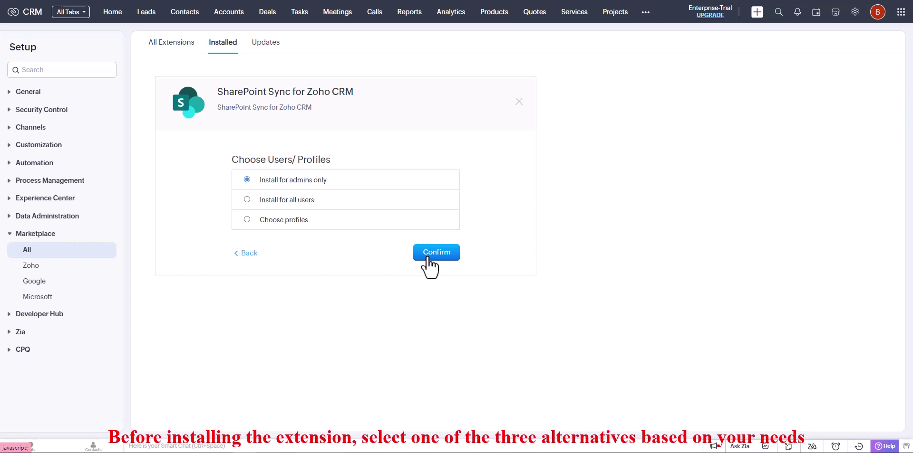
Confirm the admin-only install, switch to monthly billing, and start the 10-day free trial.
click(429, 259)
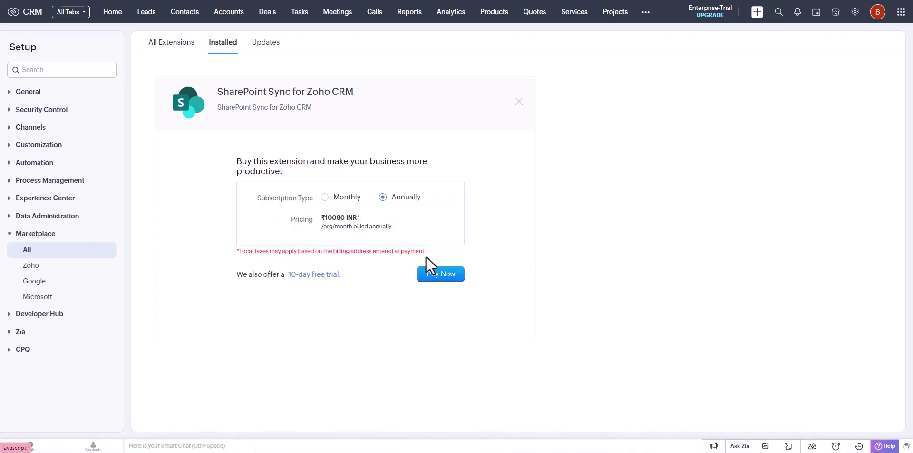
click(326, 199)
click(382, 198)
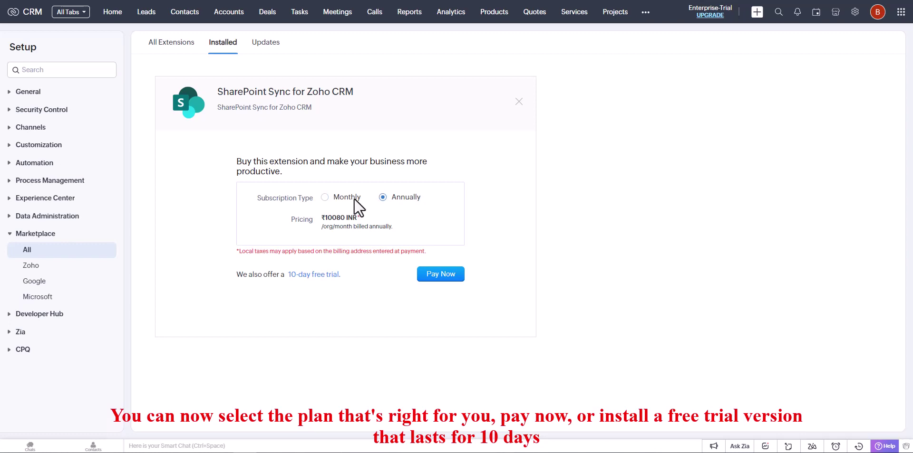
click(325, 198)
click(326, 276)
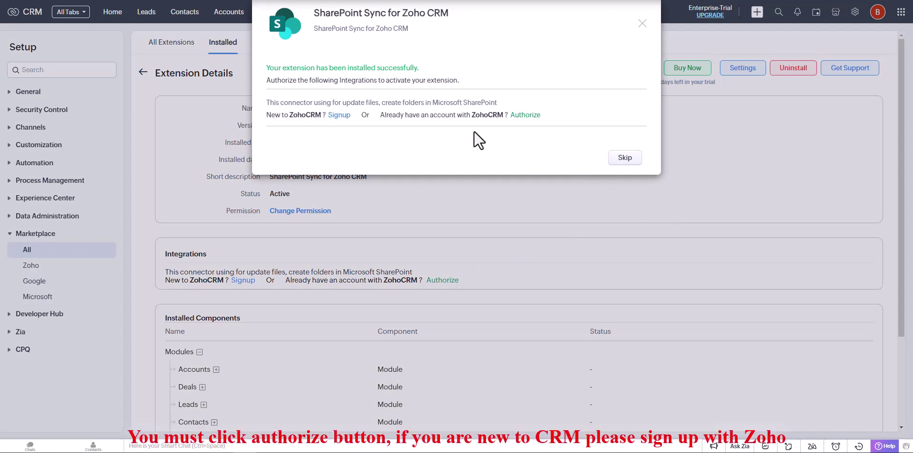
Authorize the SharePoint connector to bring up the Microsoft sign-in window.
click(533, 116)
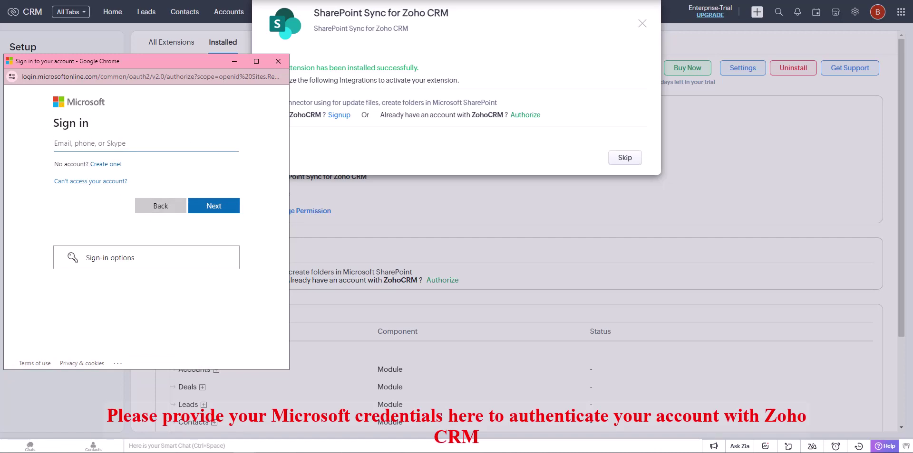
Sign in to Microsoft with the account e-mail and password.
click(122, 147)
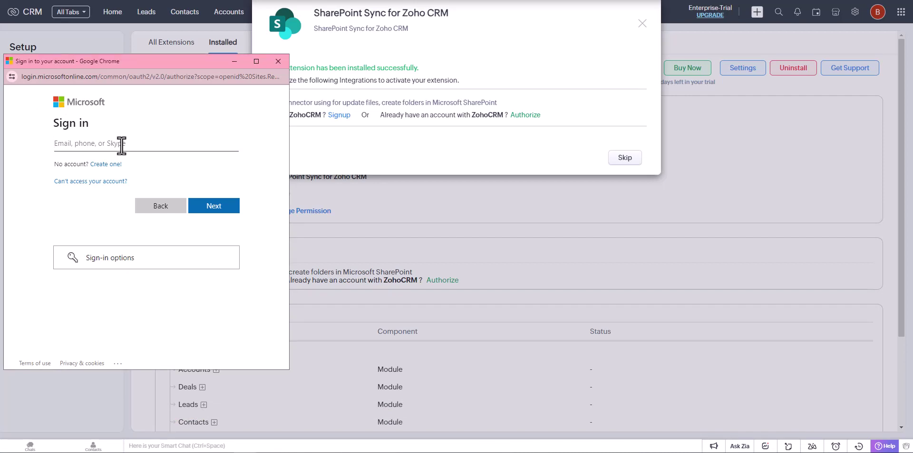
key(ctrl+v)
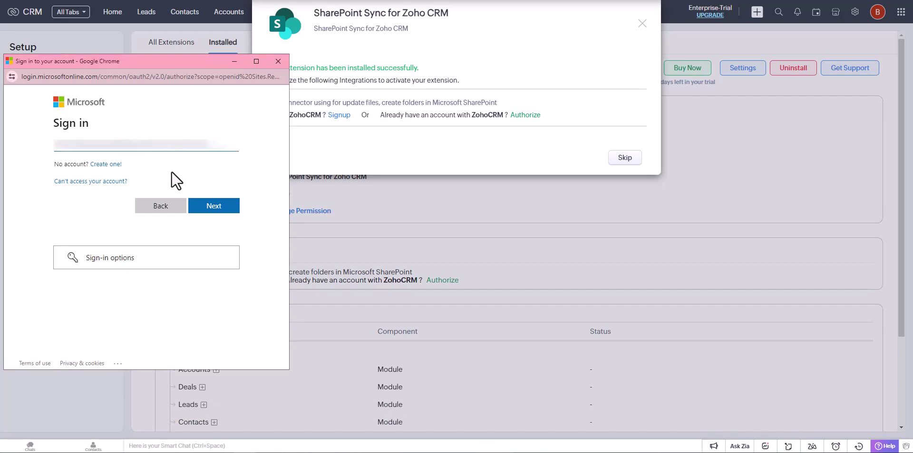
click(208, 206)
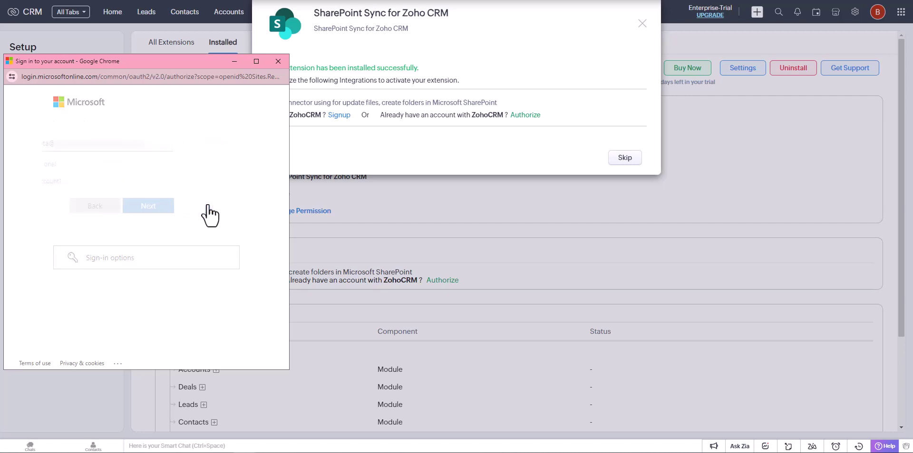
click(109, 158)
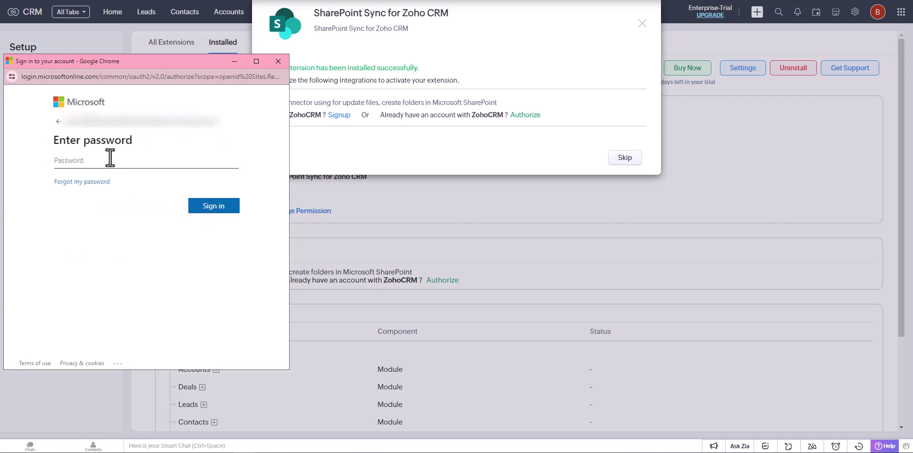
text(•••••••••)
key(Return)
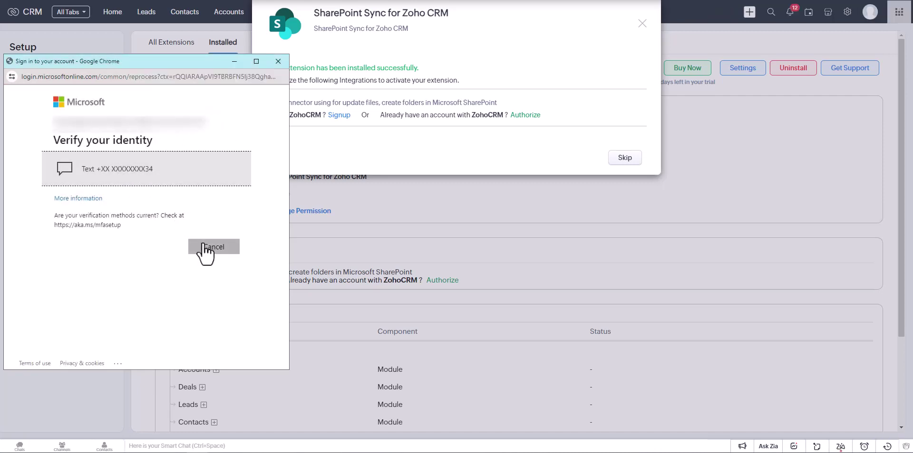
Verify the sign-in with a text-message code to authorize the connector.
click(143, 186)
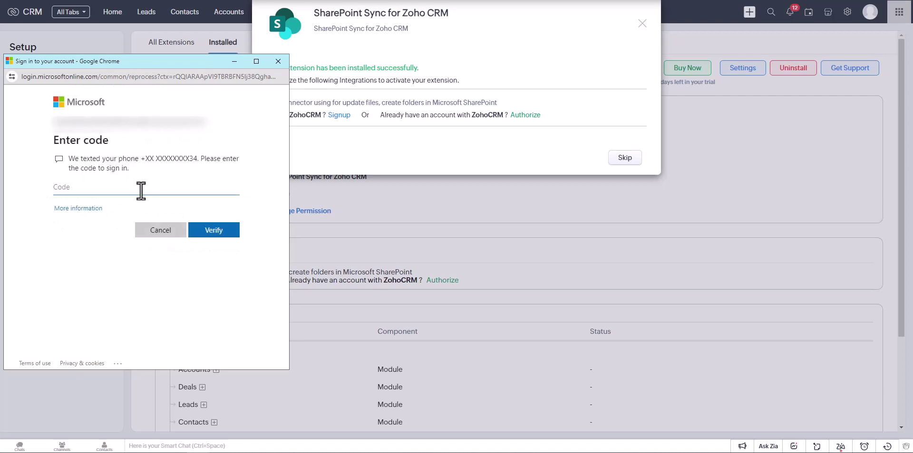
key(Return)
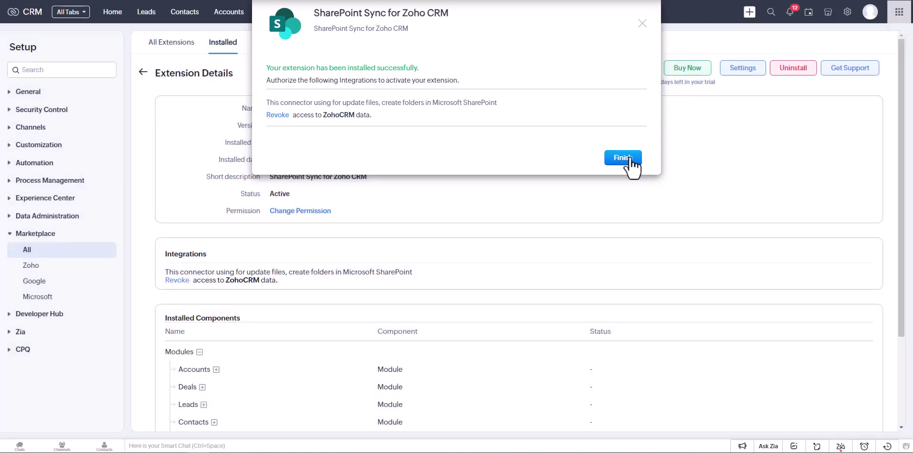
Finish the extension setup to reach the SharePoint Sync Settings page.
click(629, 158)
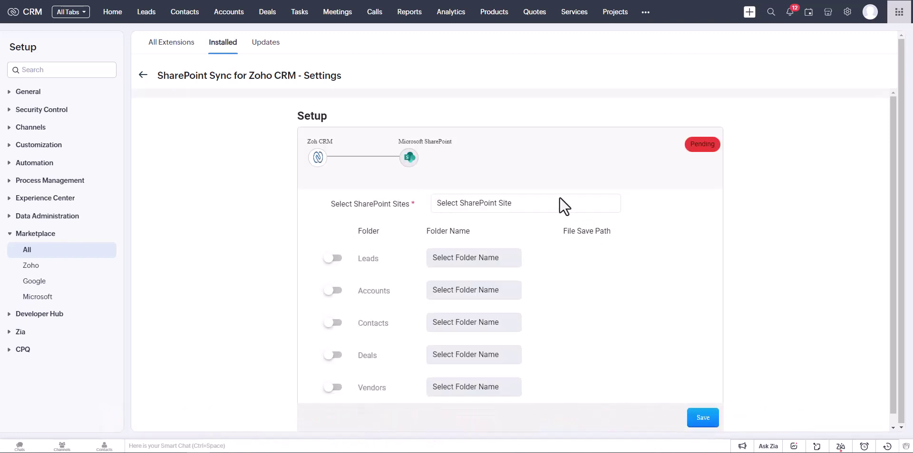
Select Demo 27 as the SharePoint site for file storage.
scroll(559, 197, down, 1)
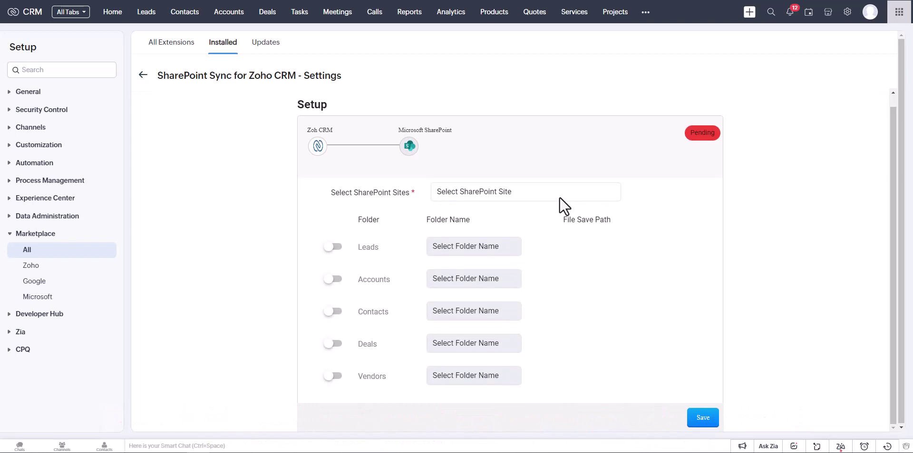
click(536, 195)
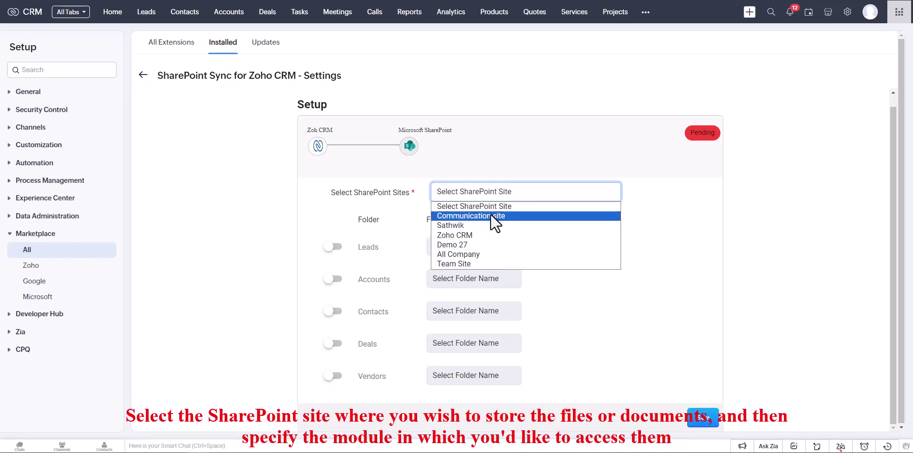
click(495, 245)
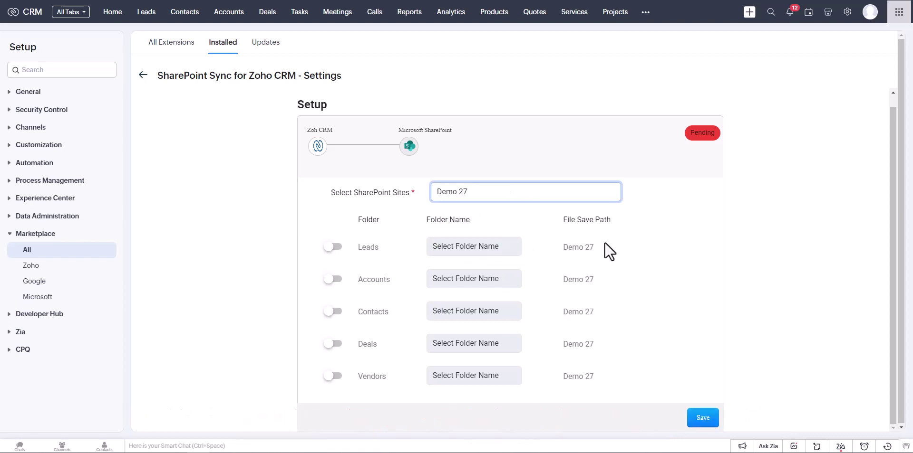
Enable Leads folders named by Last Name and Accounts folders named by Account Name.
click(334, 247)
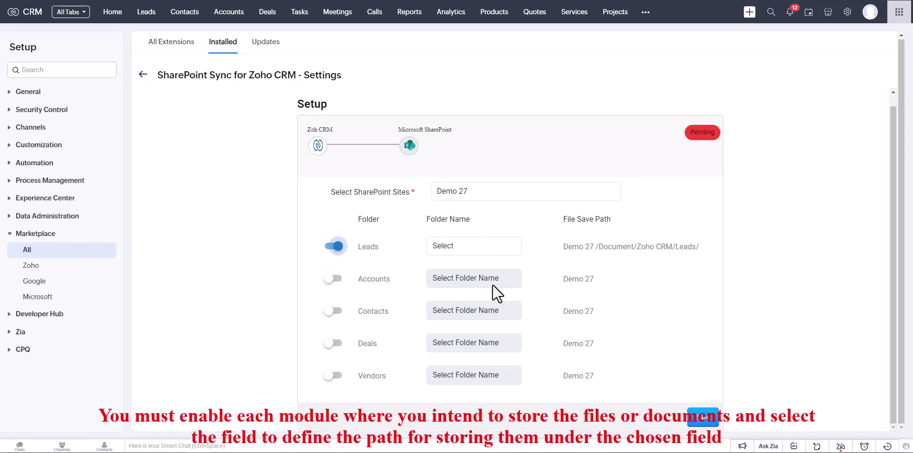
click(464, 246)
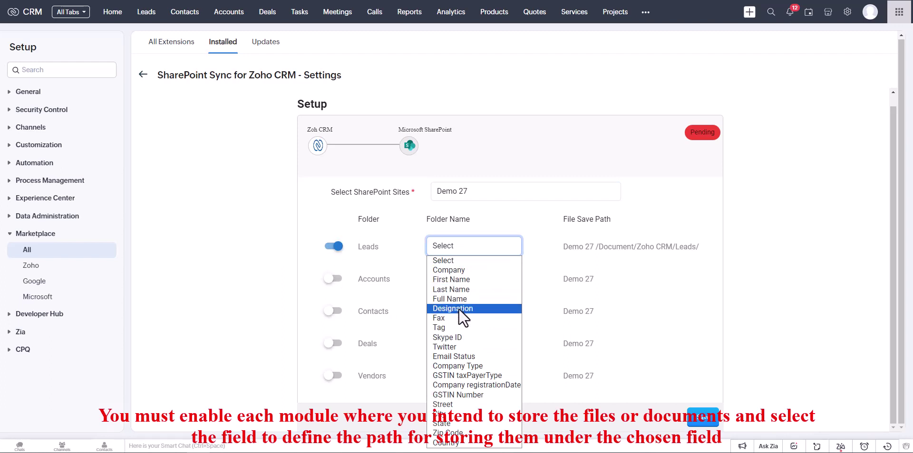
click(468, 279)
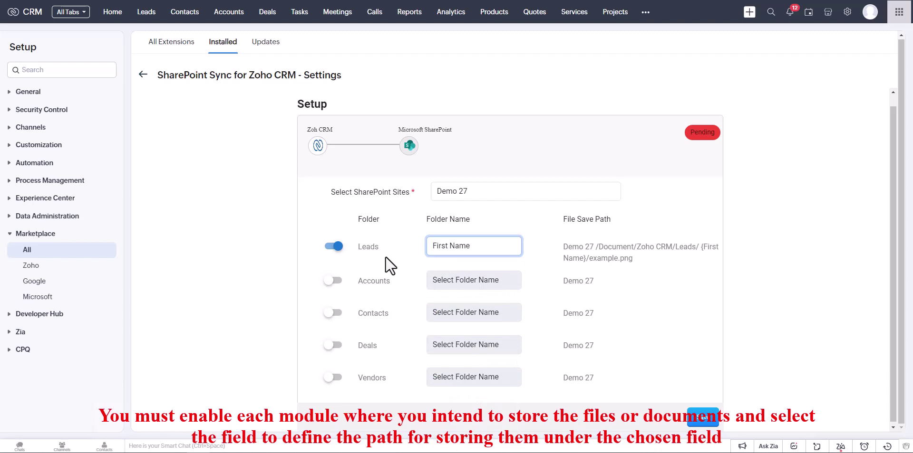
click(493, 244)
click(452, 289)
click(335, 281)
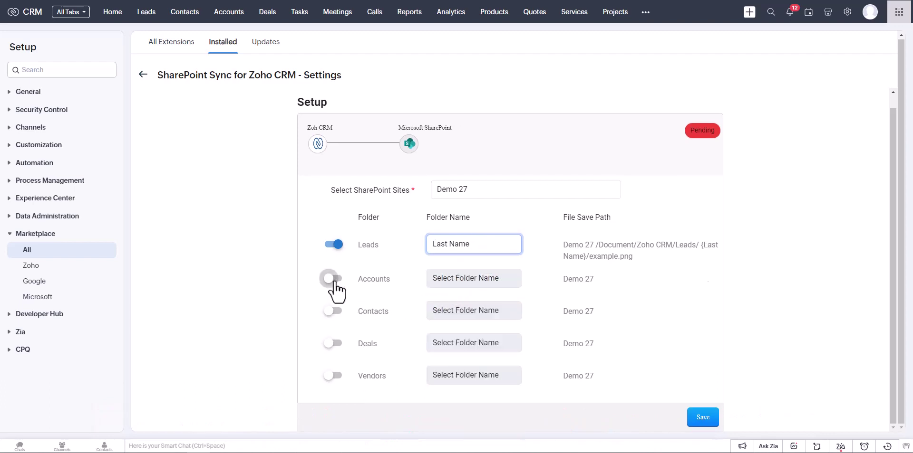
click(477, 277)
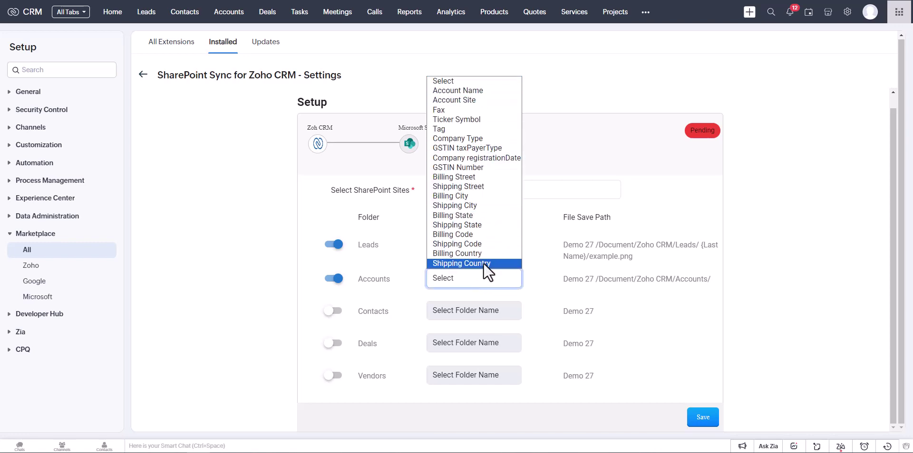
click(469, 91)
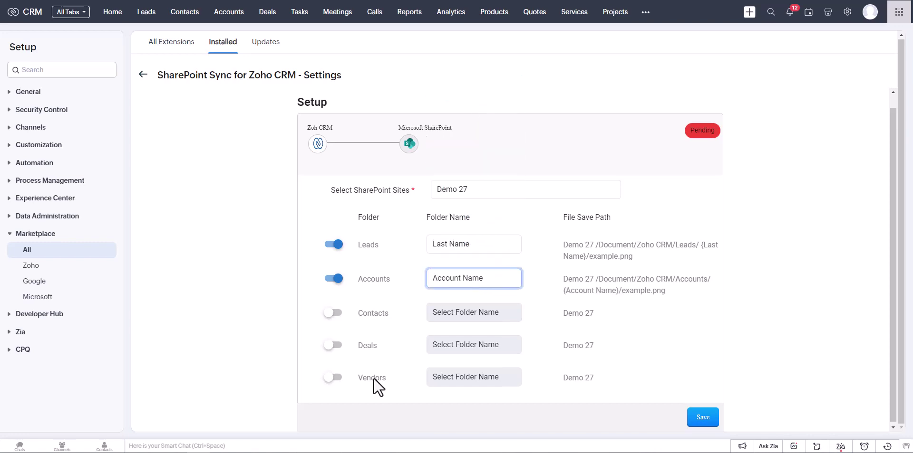
Enable Contacts syncing with folders named by First Name.
click(334, 316)
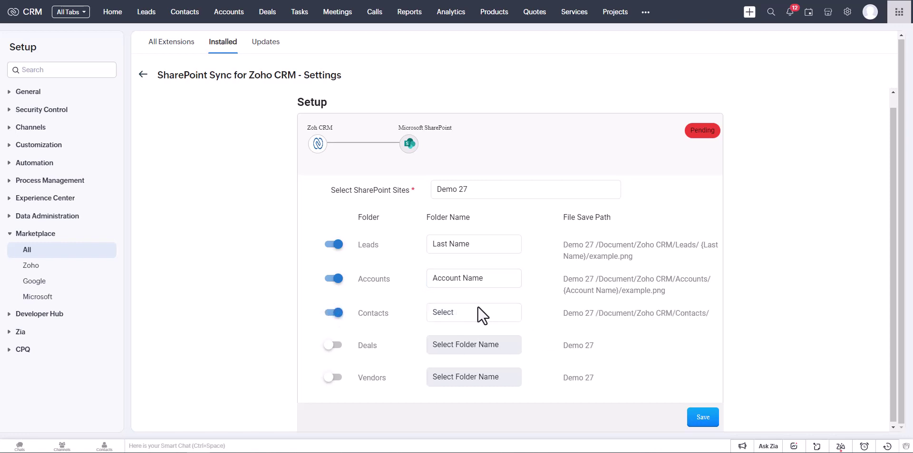
click(466, 312)
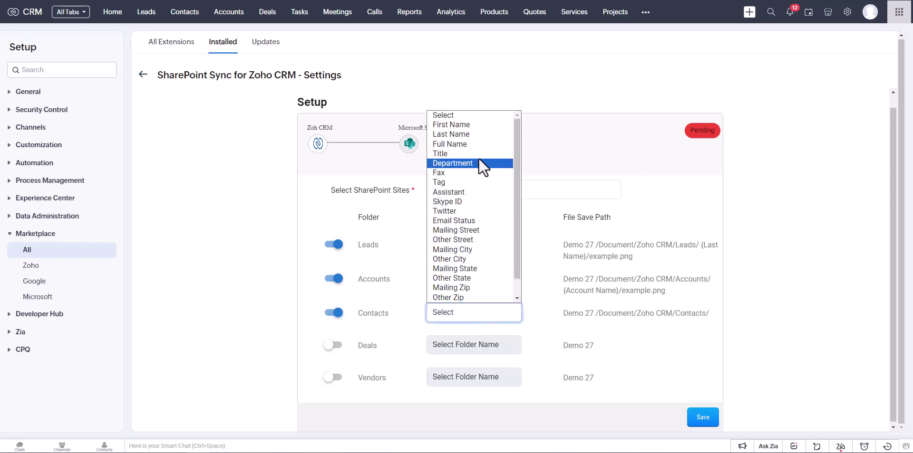
scroll(485, 295, down, 1)
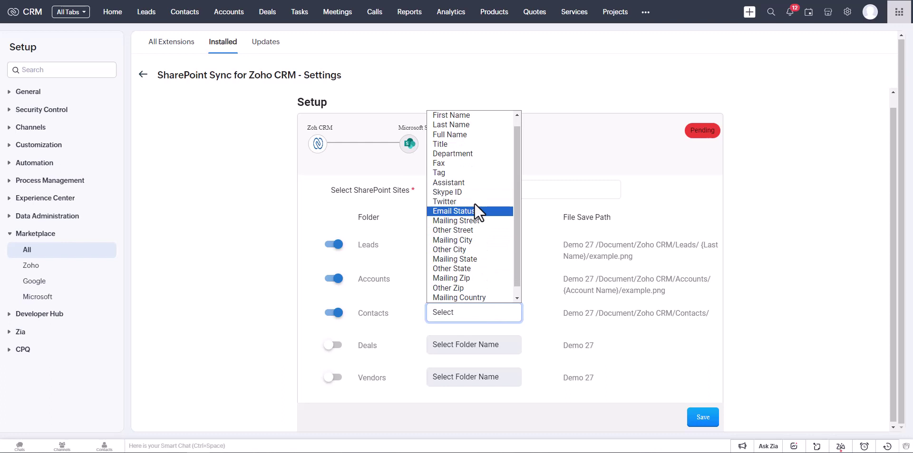
scroll(471, 125, up, 1)
click(472, 126)
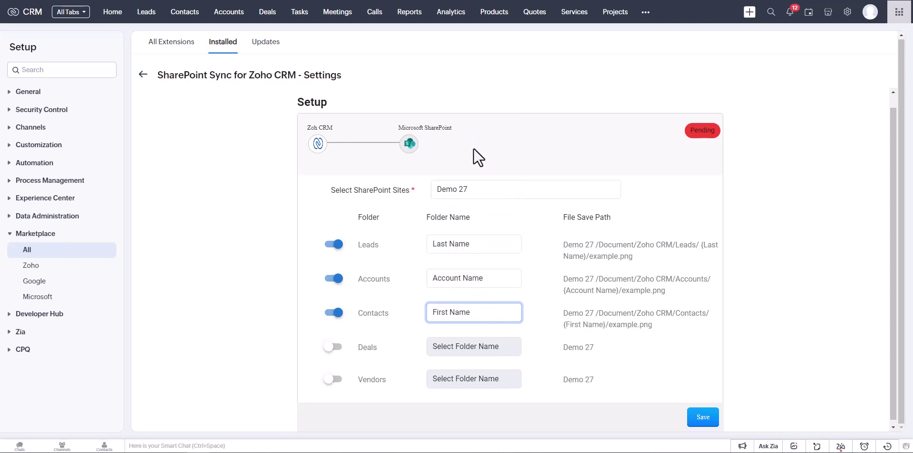
Enable Deals syncing with folders named by Potential Name.
click(334, 347)
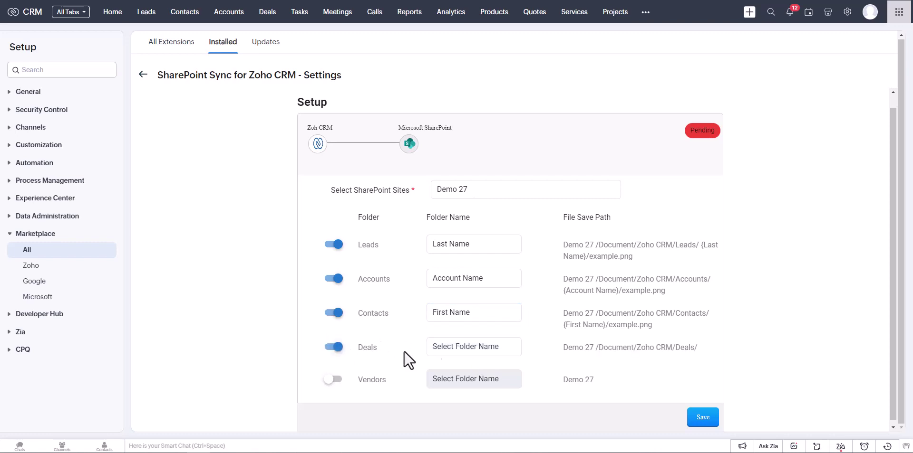
click(452, 343)
click(454, 349)
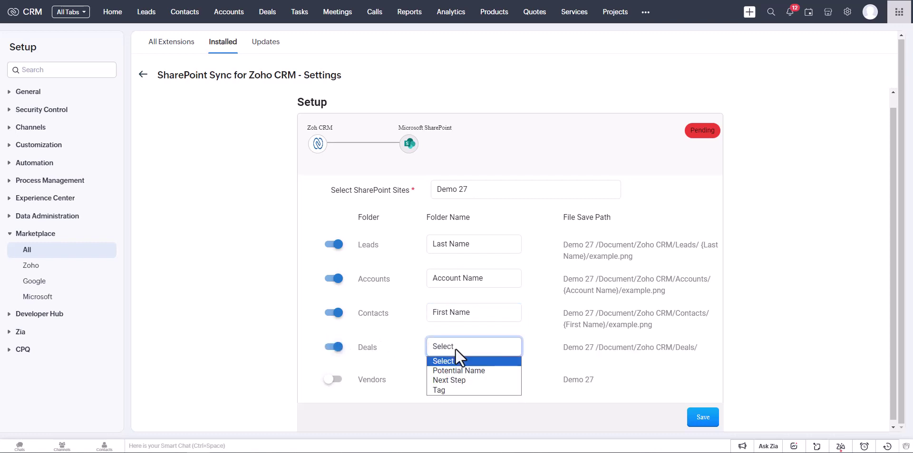
click(455, 371)
Enable Vendors folders named by Vendor Name and save the module mapping.
click(335, 383)
click(490, 380)
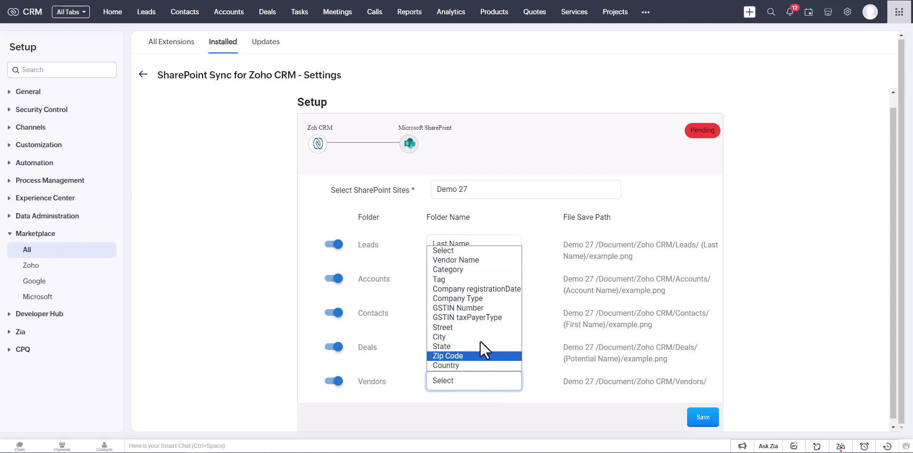
click(477, 262)
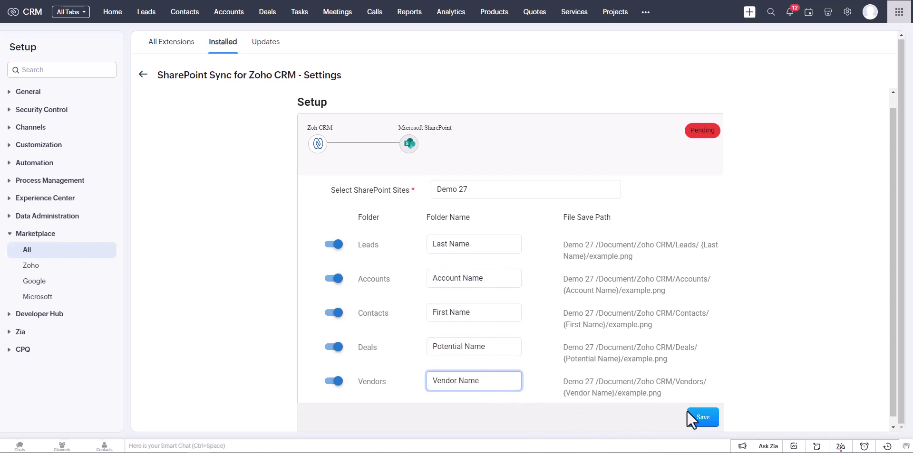
click(704, 415)
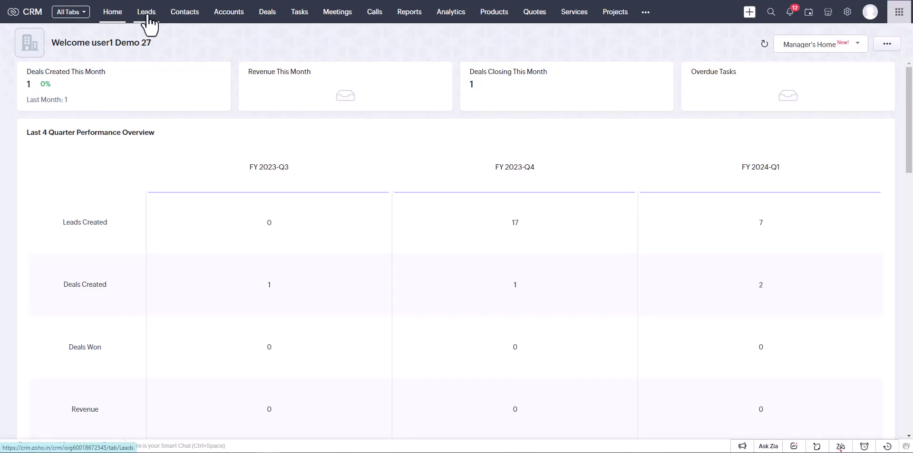
Go to the Leads module to list its 24 lead records.
click(147, 15)
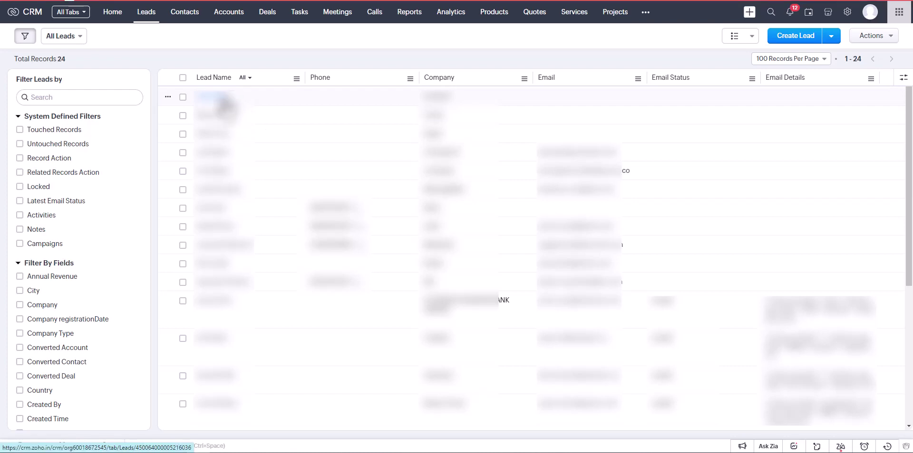
Open Cp Tech's SharePoint Files, checking the path Demo 27 > Documents > Zoho CRM > Leads.
click(223, 100)
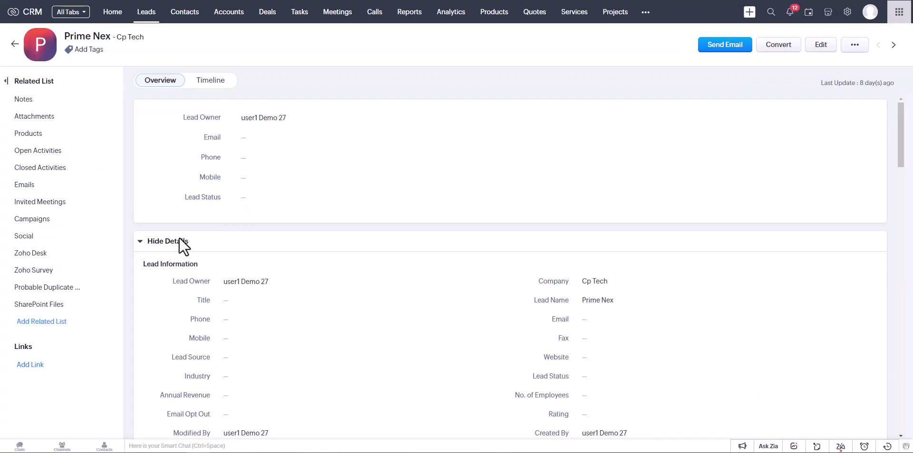
click(52, 310)
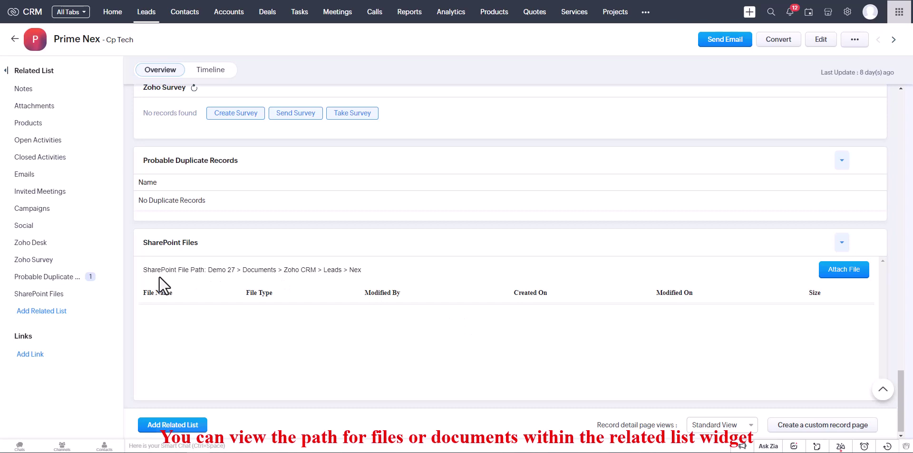
drag(142, 270, 380, 272)
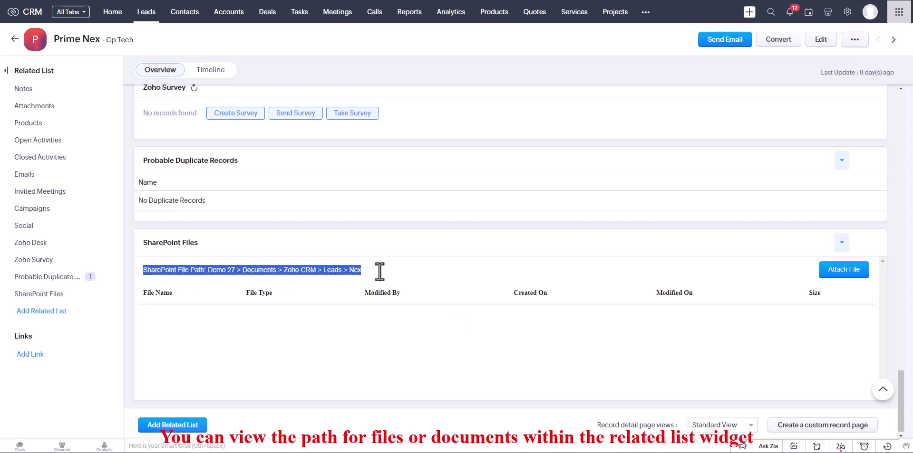
click(349, 275)
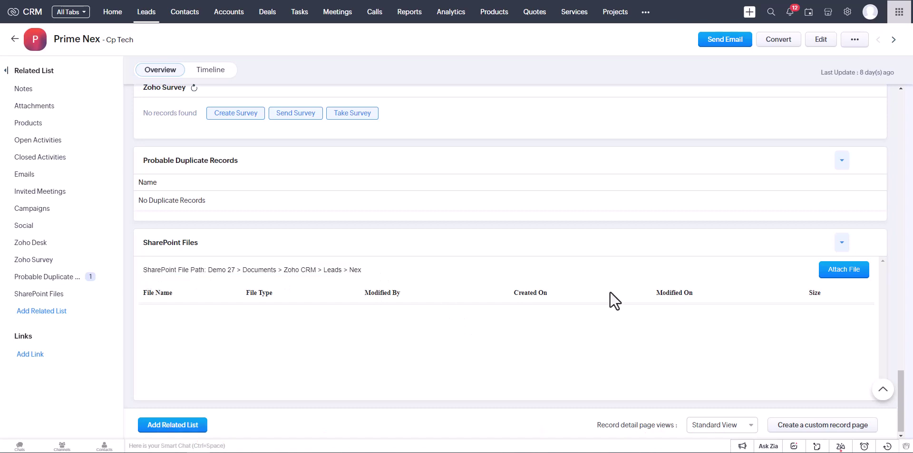
Upload cliq-logo-removebg-preview.png from the desktop to the Cp Tech lead's SharePoint Files.
click(841, 279)
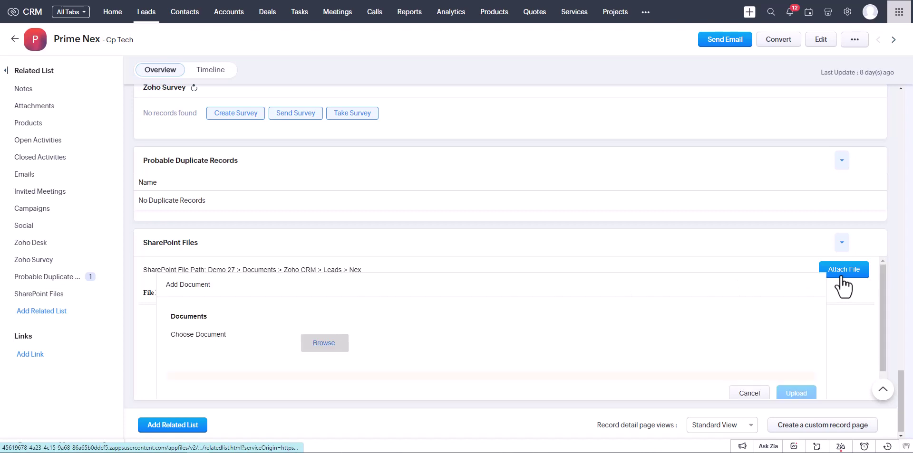
click(339, 345)
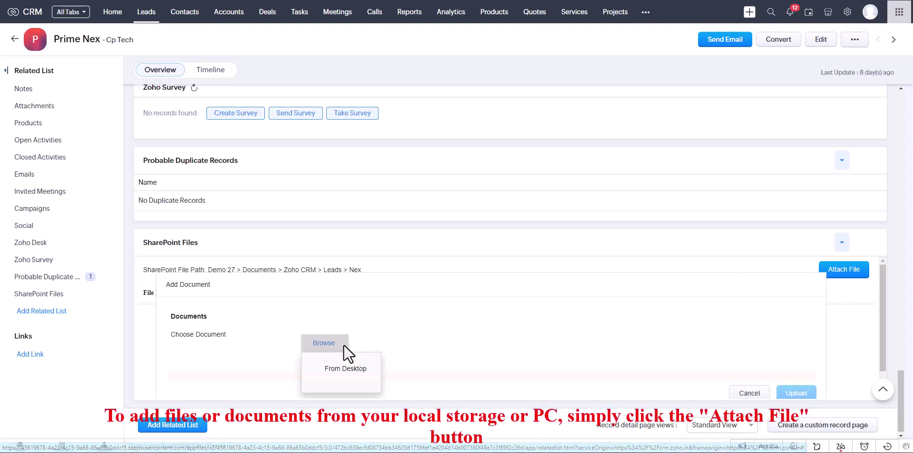
click(345, 370)
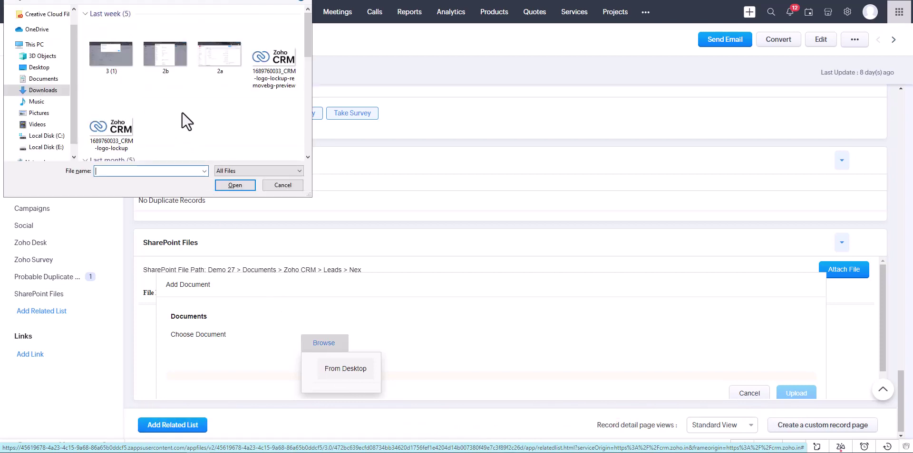
click(118, 64)
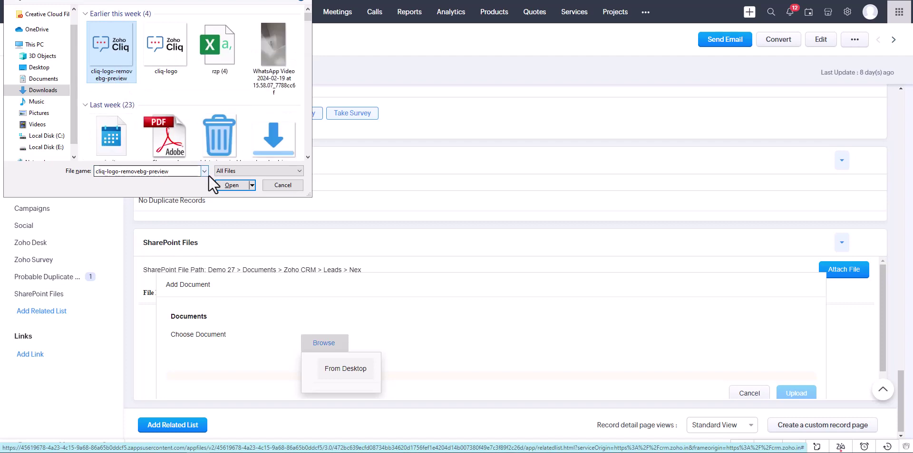
click(238, 184)
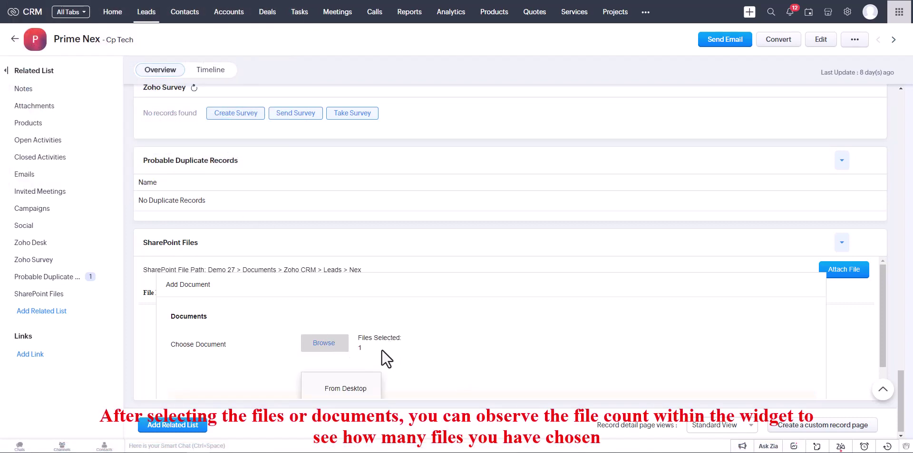
scroll(697, 369, down, 1)
click(786, 379)
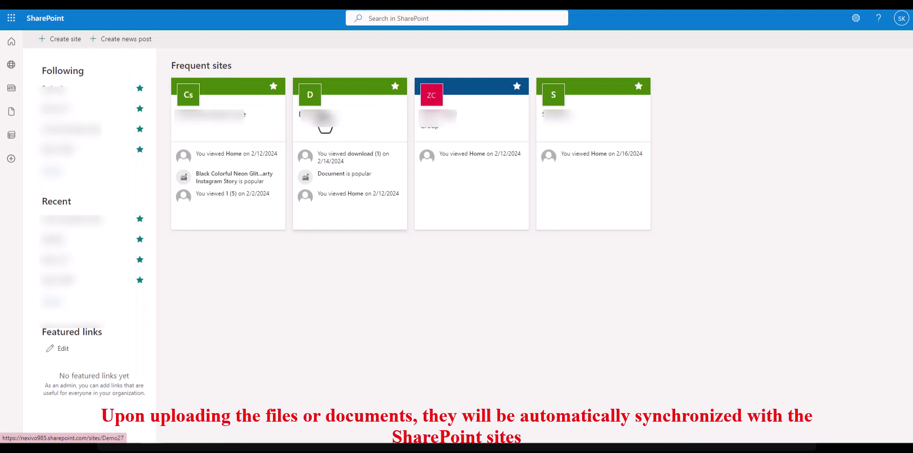
Navigate the Demo 27 SharePoint site's Documents library to the Zoho CRM > Leads folder.
click(323, 121)
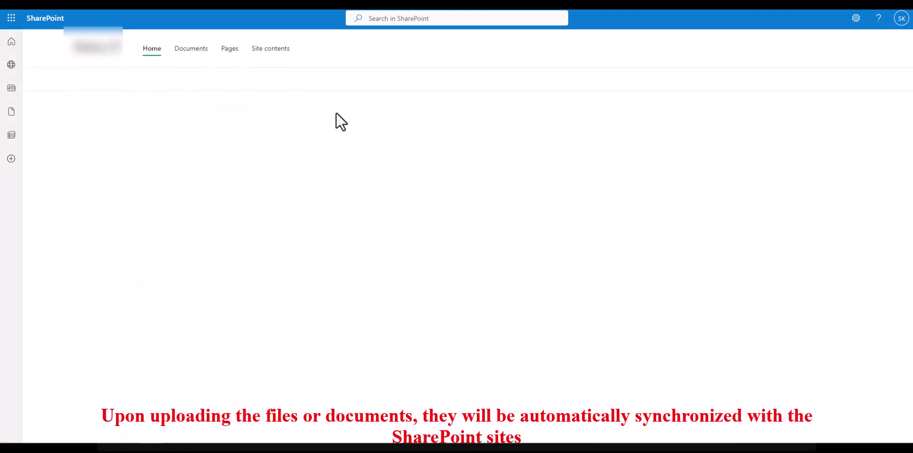
click(187, 52)
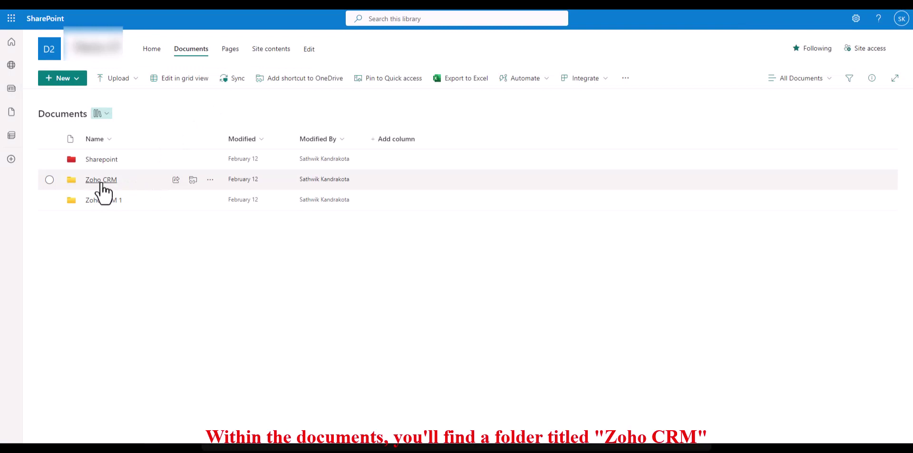
click(101, 183)
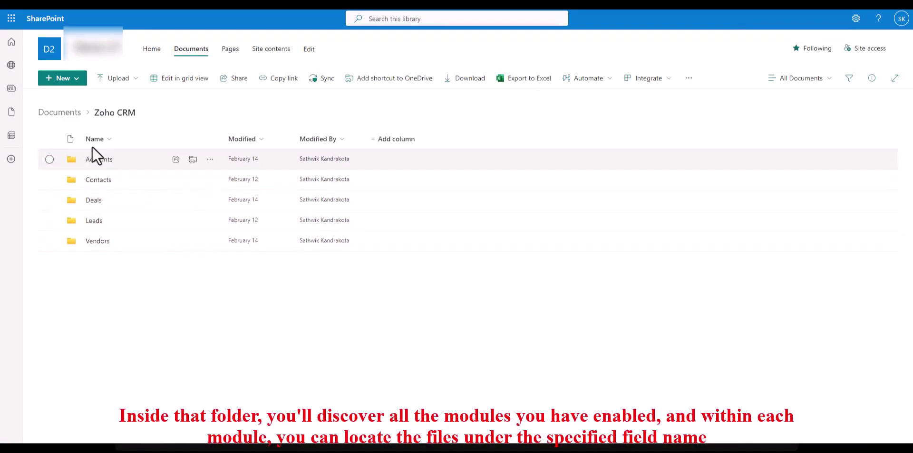
click(93, 221)
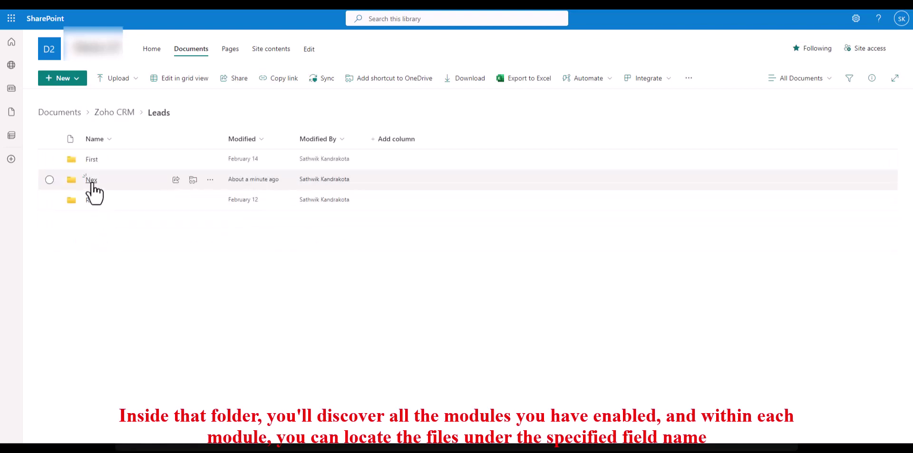